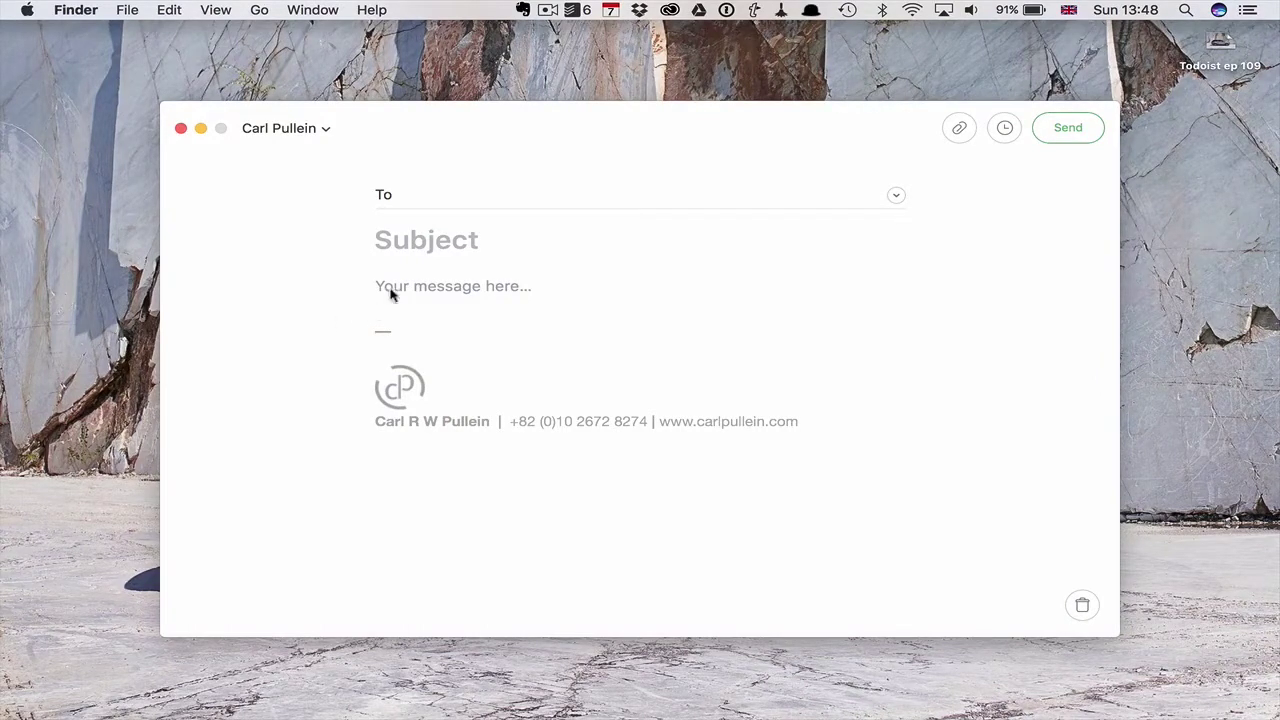
Address the new email to the first suggested Evernote contact
left_click(417, 195)
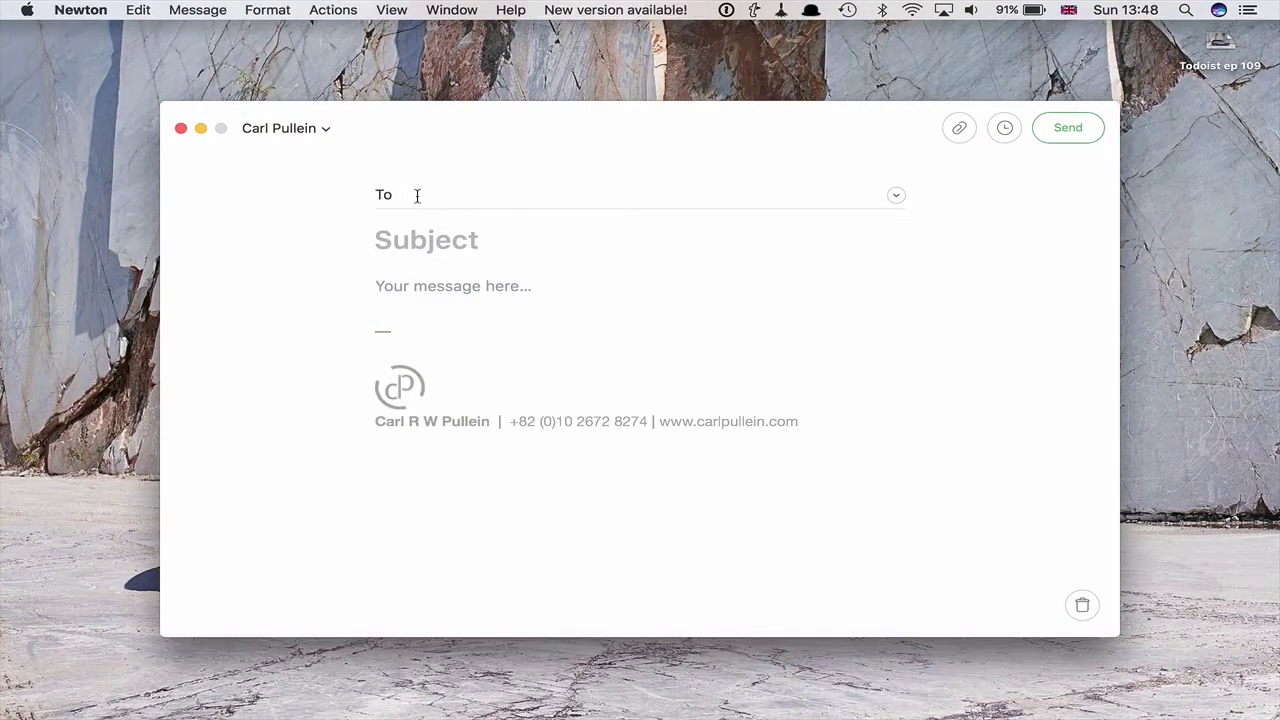
type("ever")
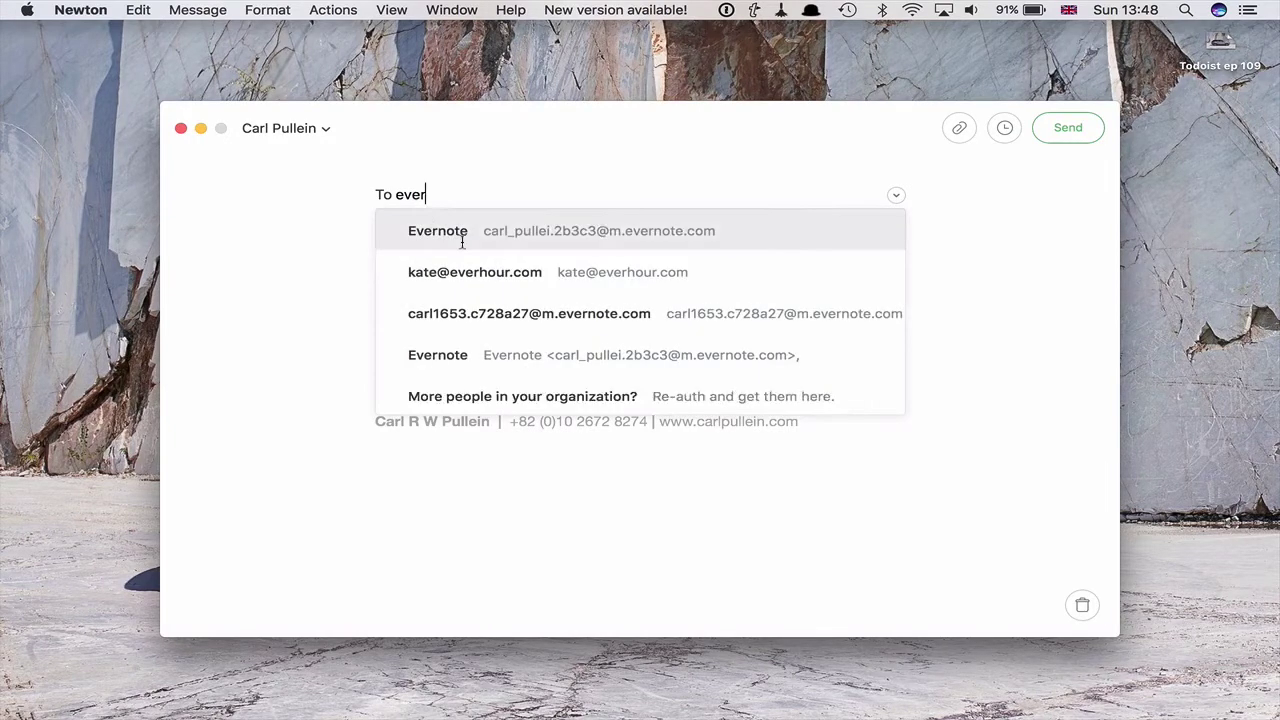
left_click(462, 242)
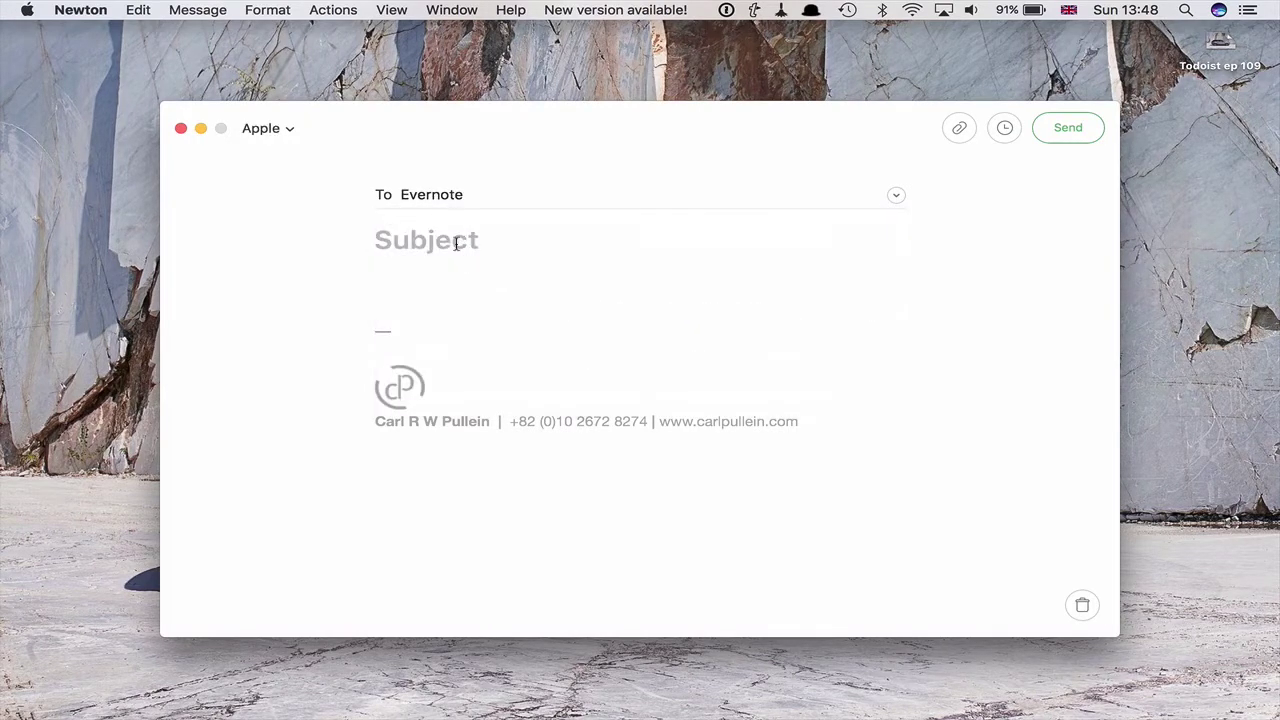
left_click(456, 243)
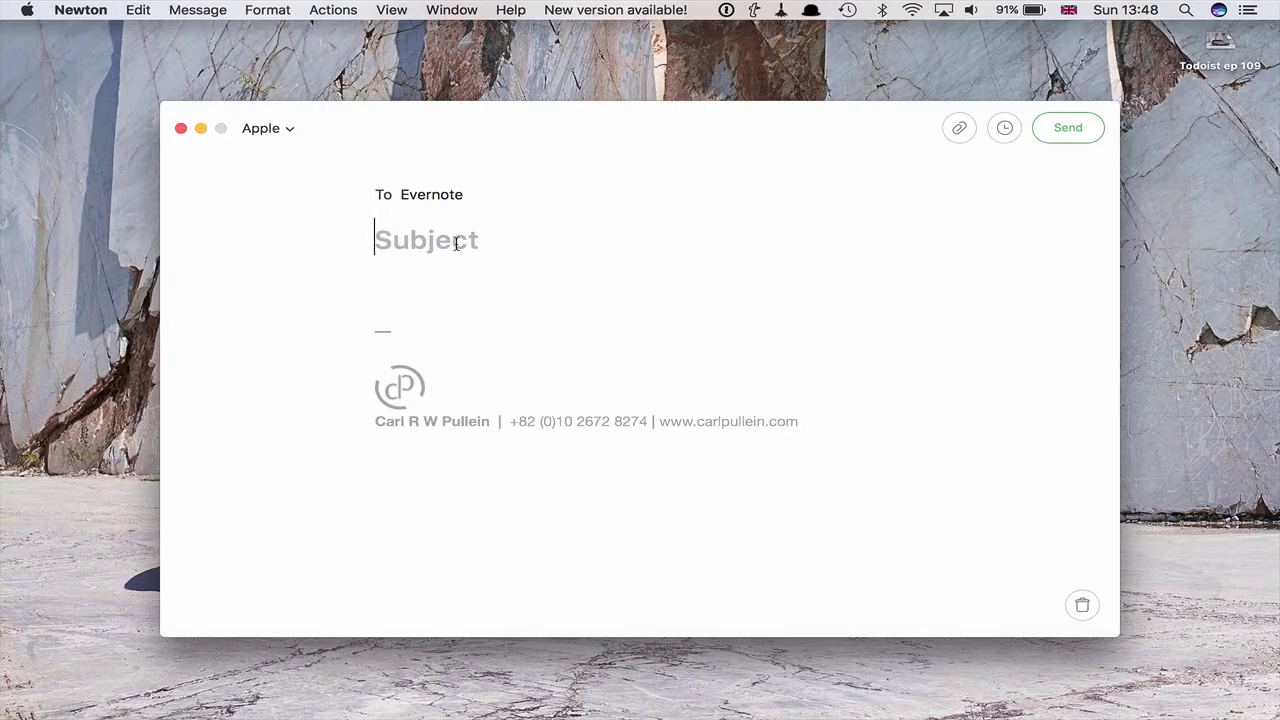
type("SUBJE")
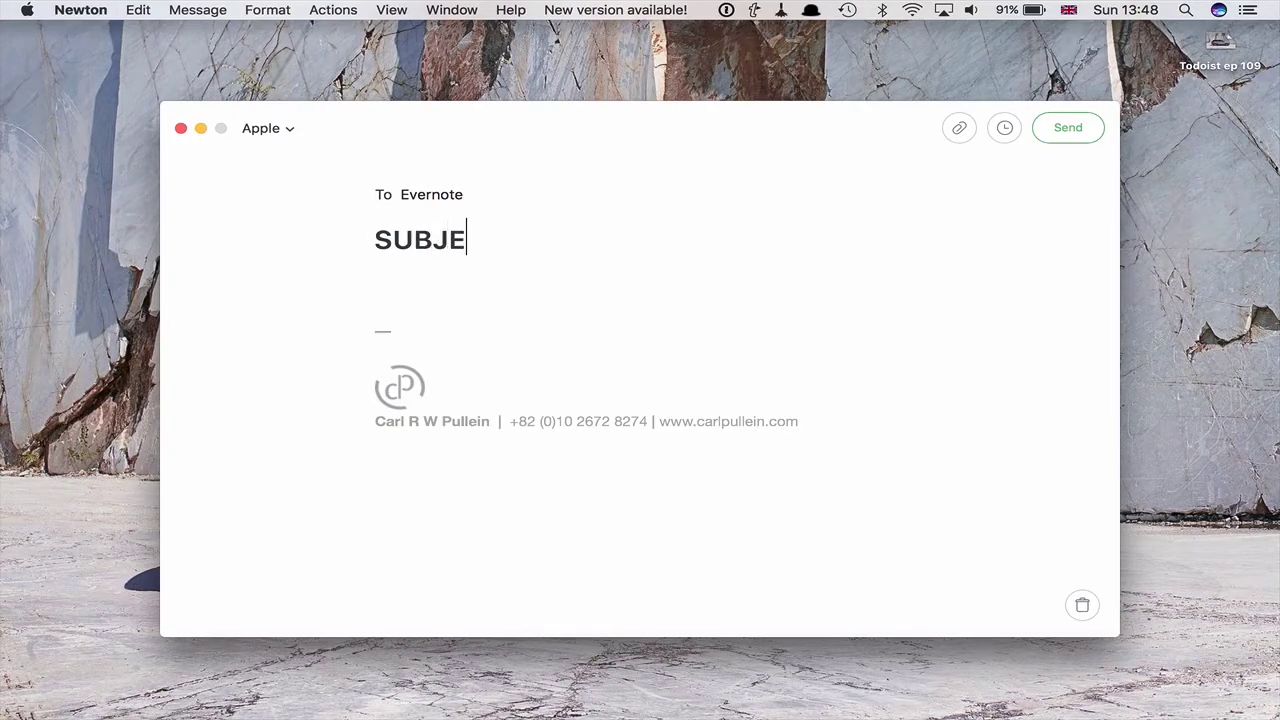
type("CT: Exercise")
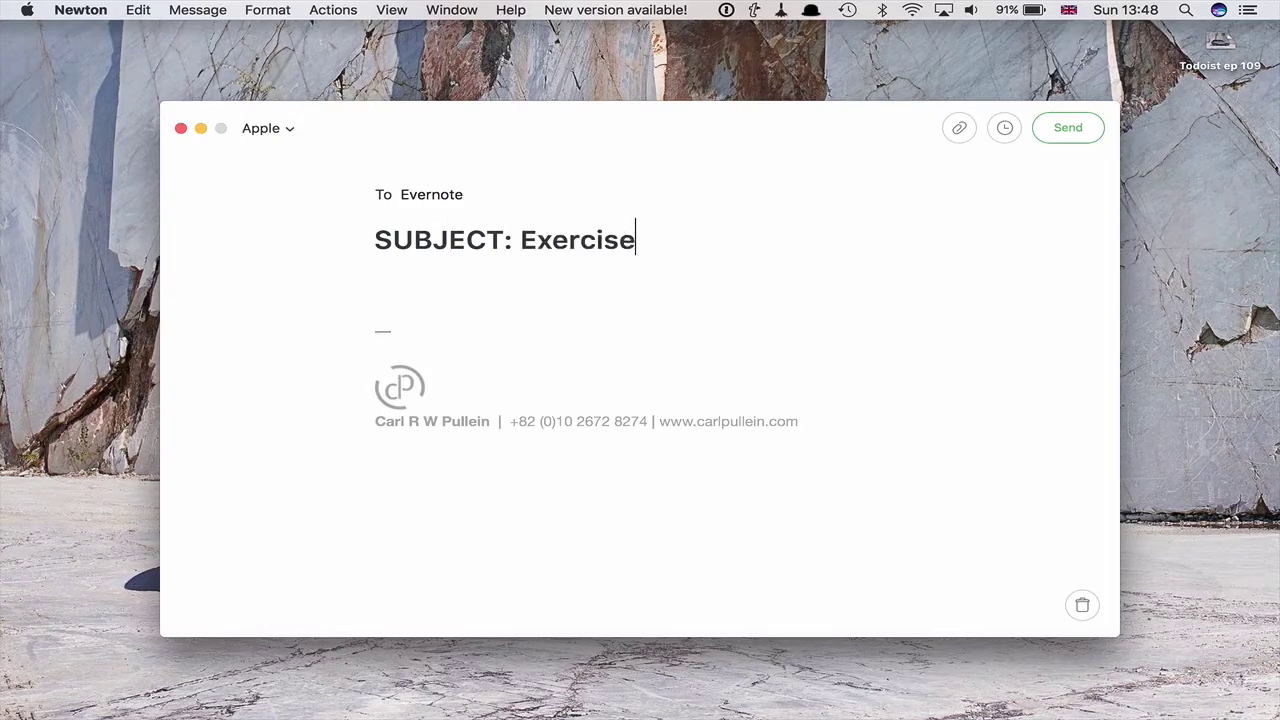
type(" & die")
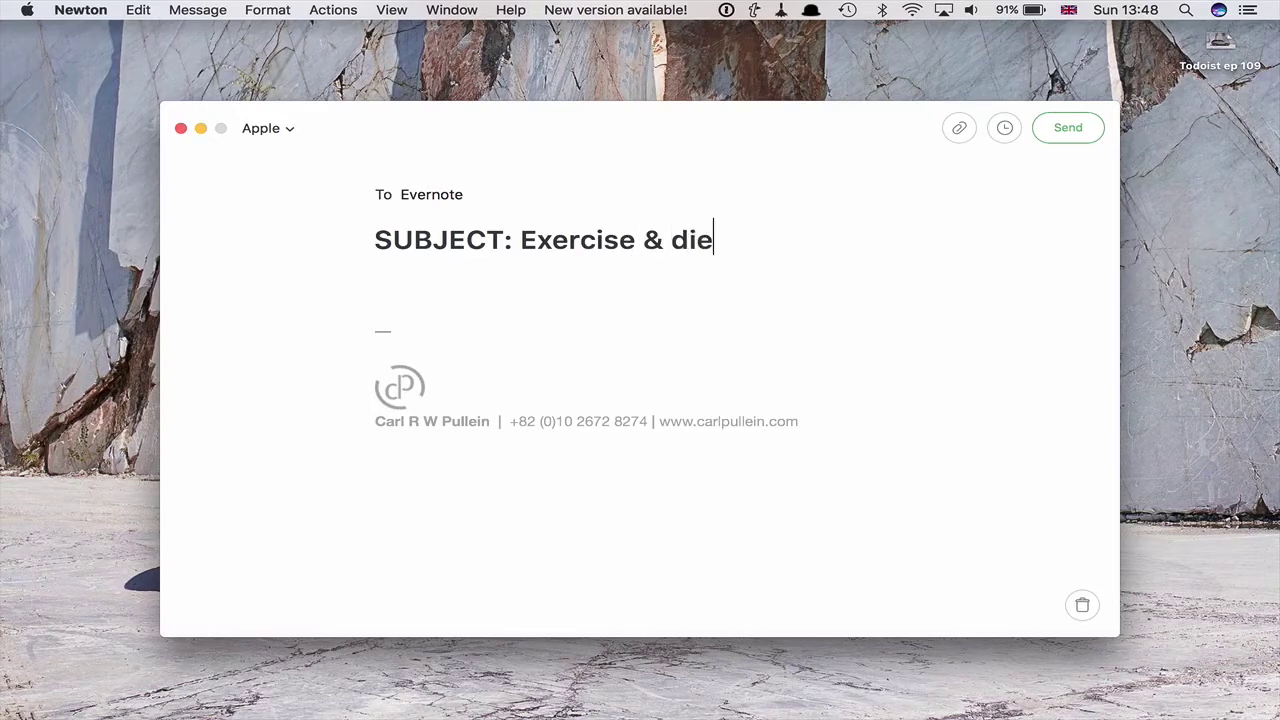
type("t @INCUBATOR")
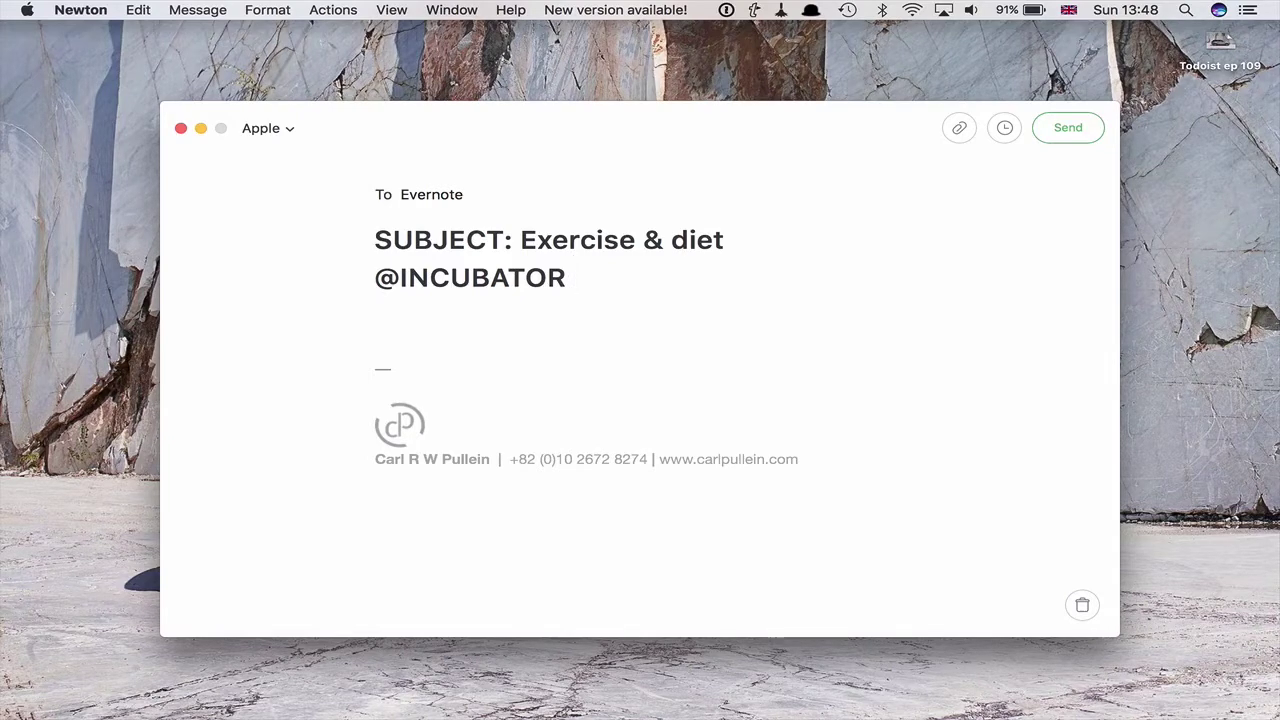
Add the tag "#Personal - Self Improvement" to the end of the subject line
type("#Personal")
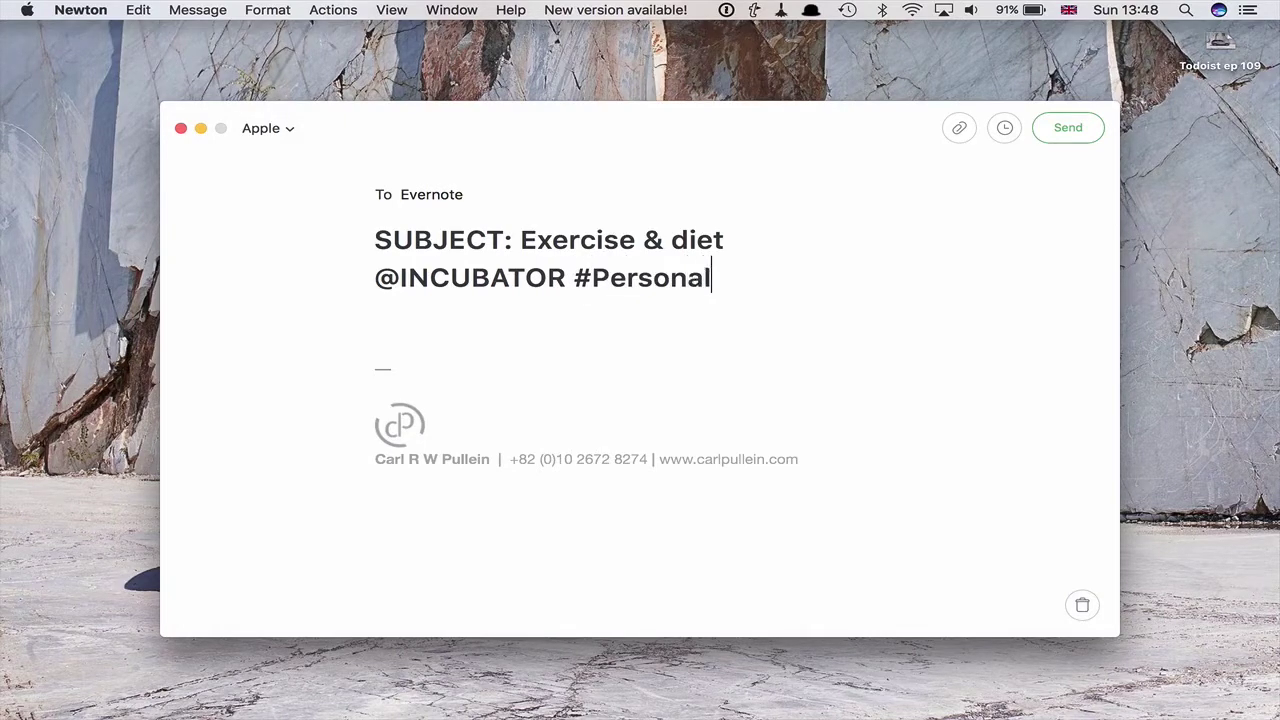
type(" In")
key("BackSpace")
type("mp")
key("BackSpace")
key("BackSpace")
key("BackSpace")
type("- Self ")
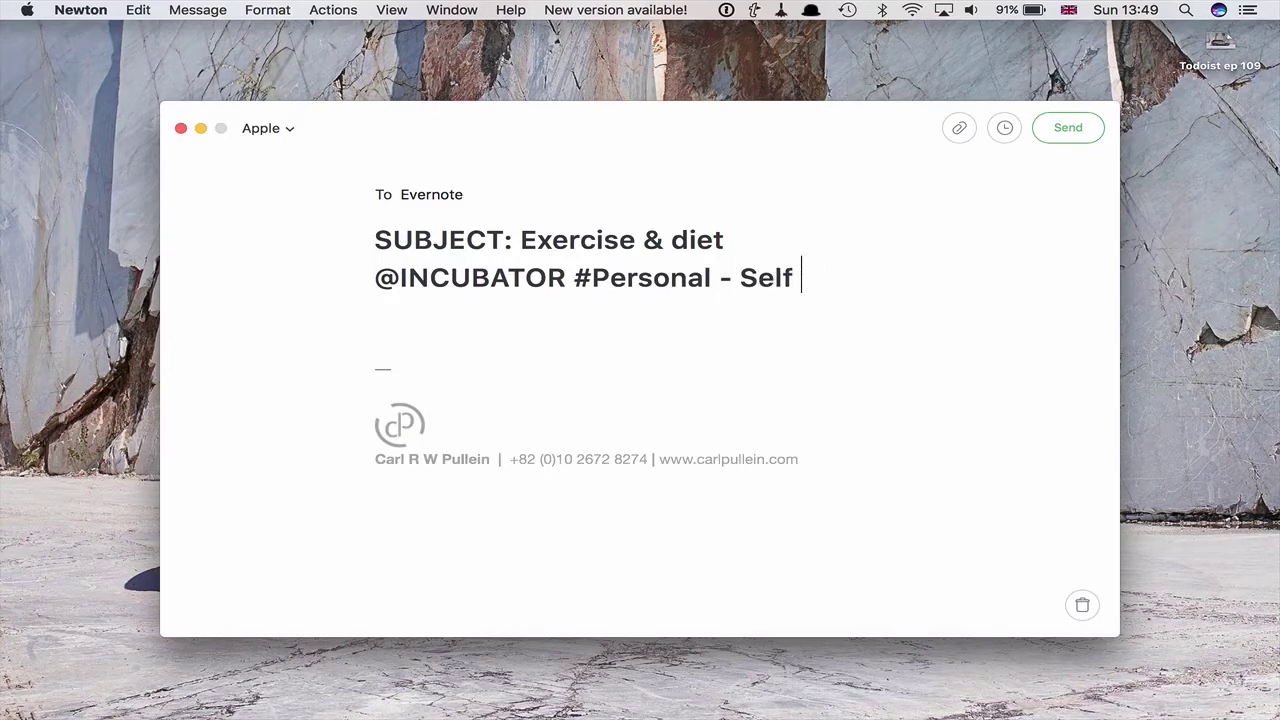
type("Imrpovement")
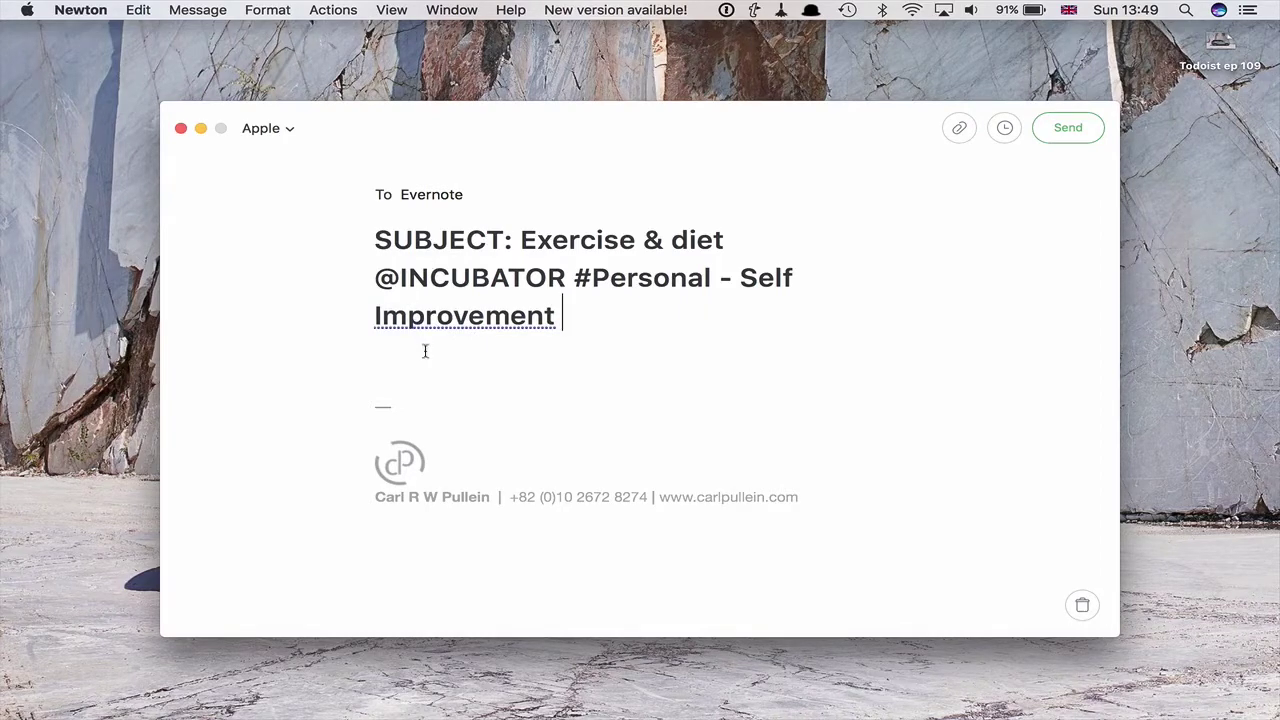
Remove the "SUBJECT:" prefix so the subject line starts with "Exercise & diet"
left_click(434, 362)
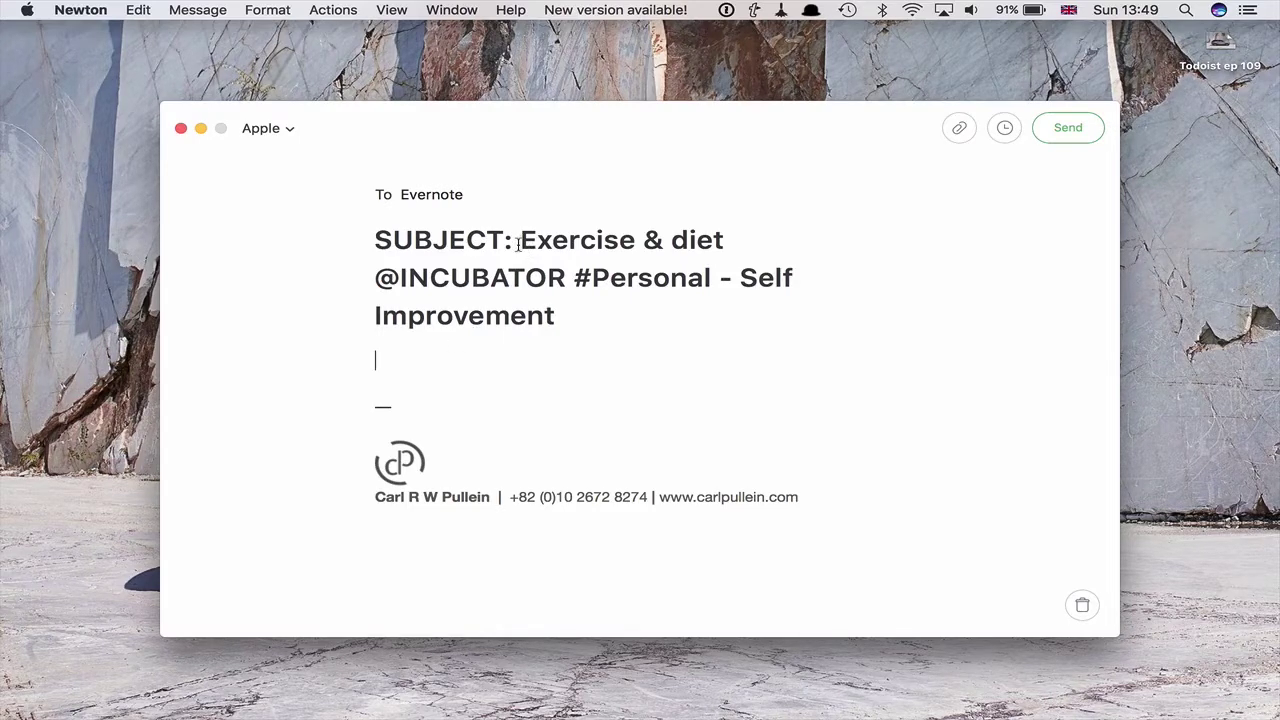
left_click_drag(519, 243, 376, 247)
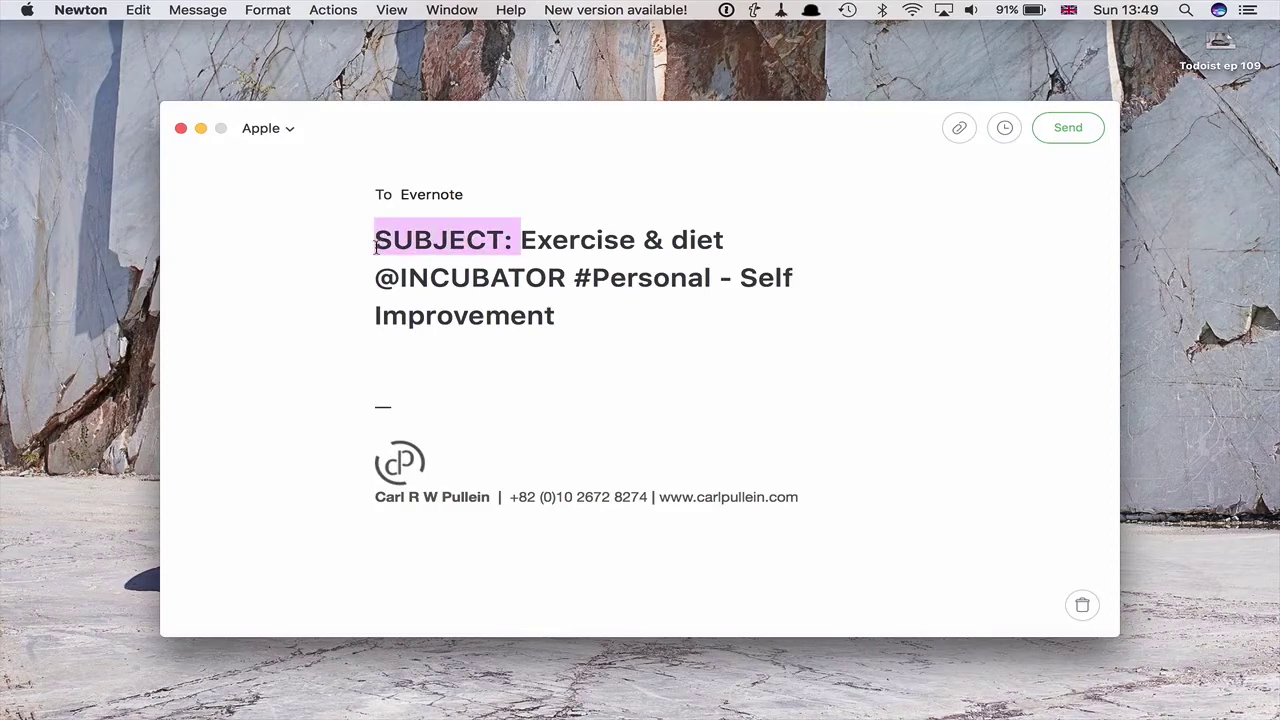
key("BackSpace")
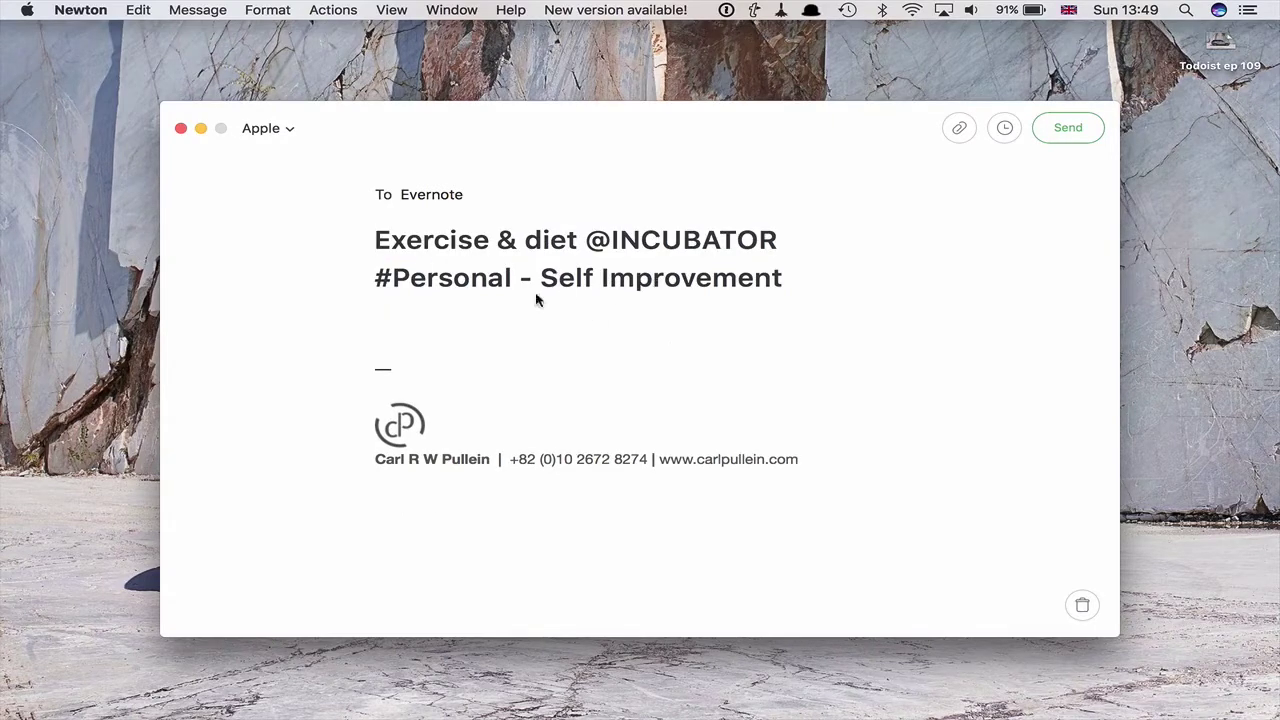
Write "This just a test" as the message body and send the email
left_click(429, 314)
type("T")
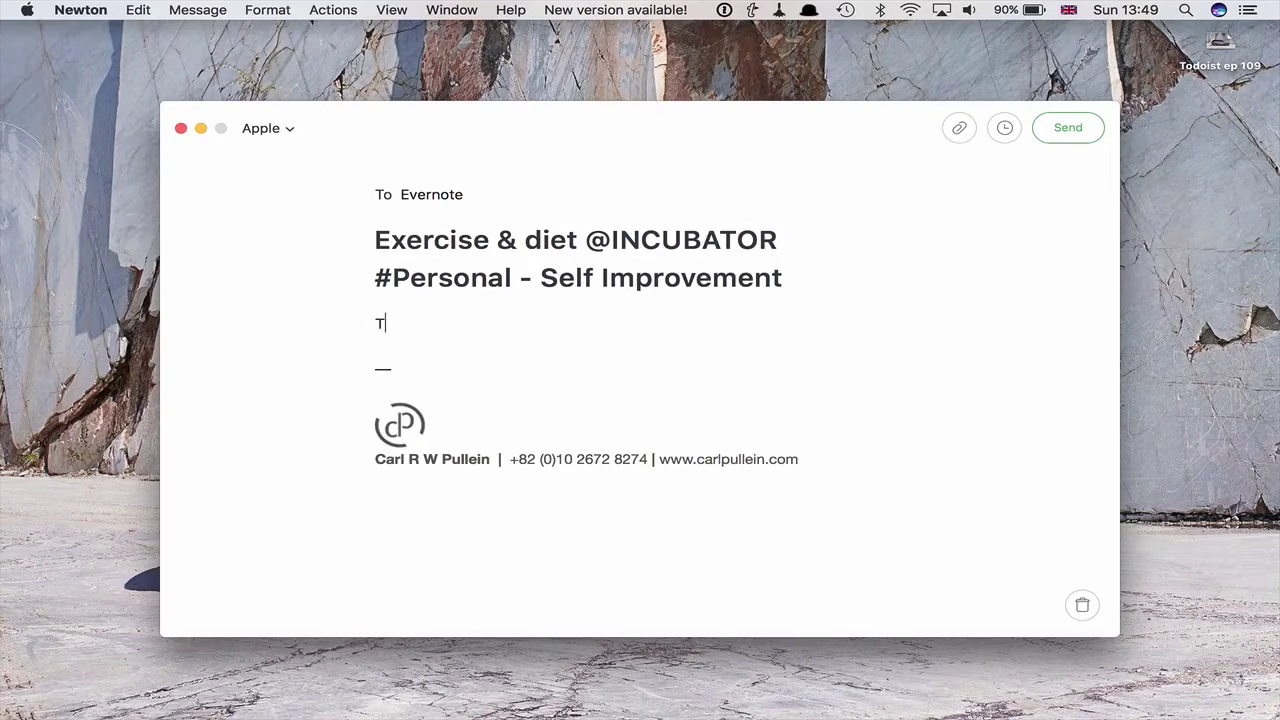
type("his just a test")
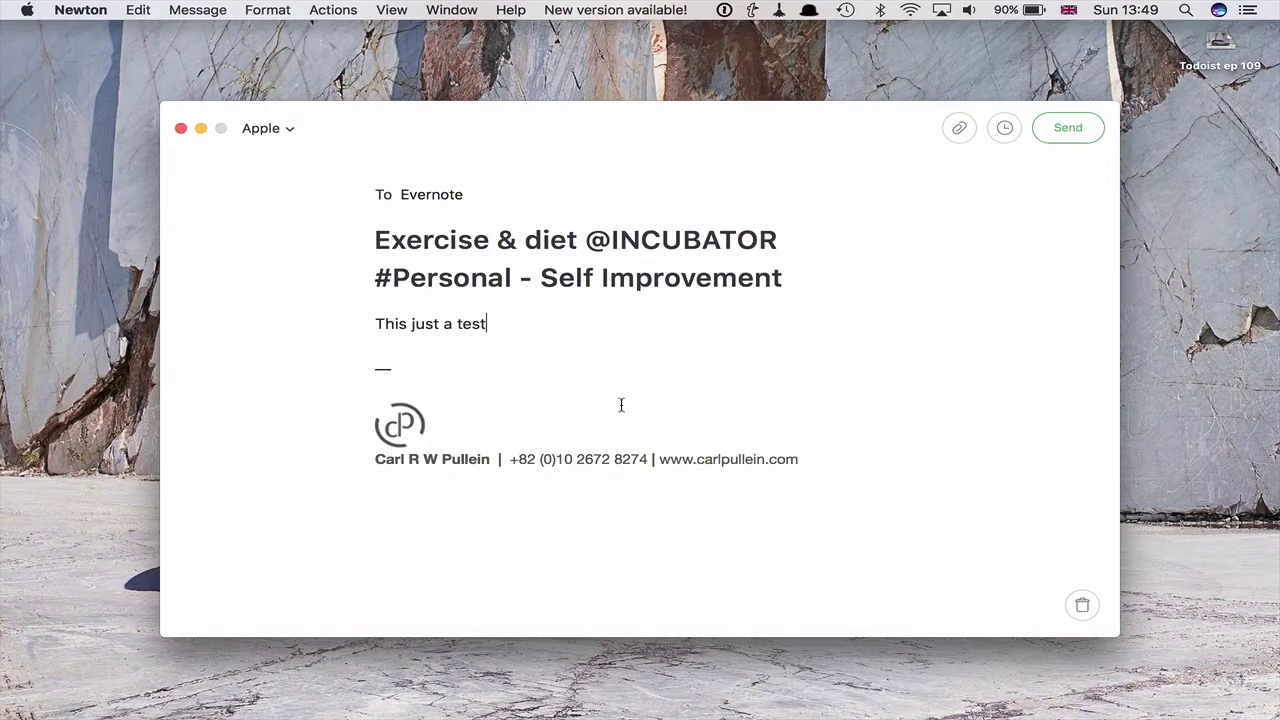
left_click(1070, 129)
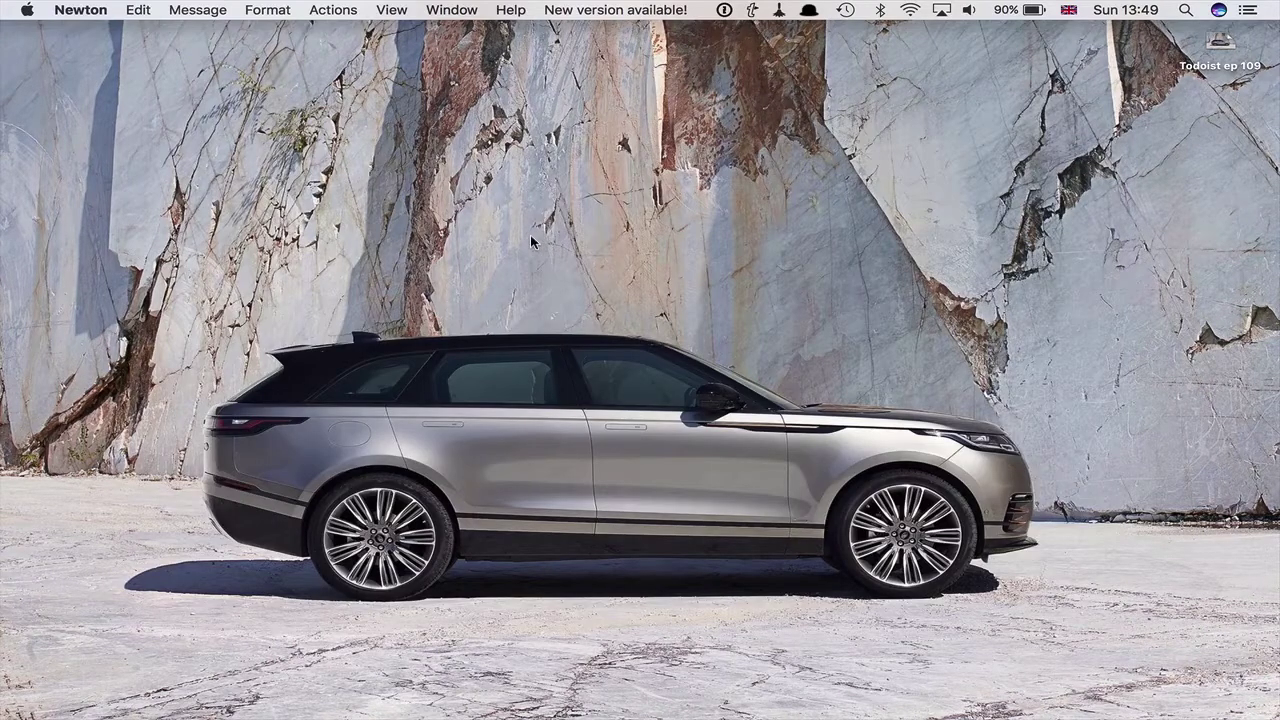
Bring up Newton's main inbox window to check the sending status, and close it
mouse_move(575, 700)
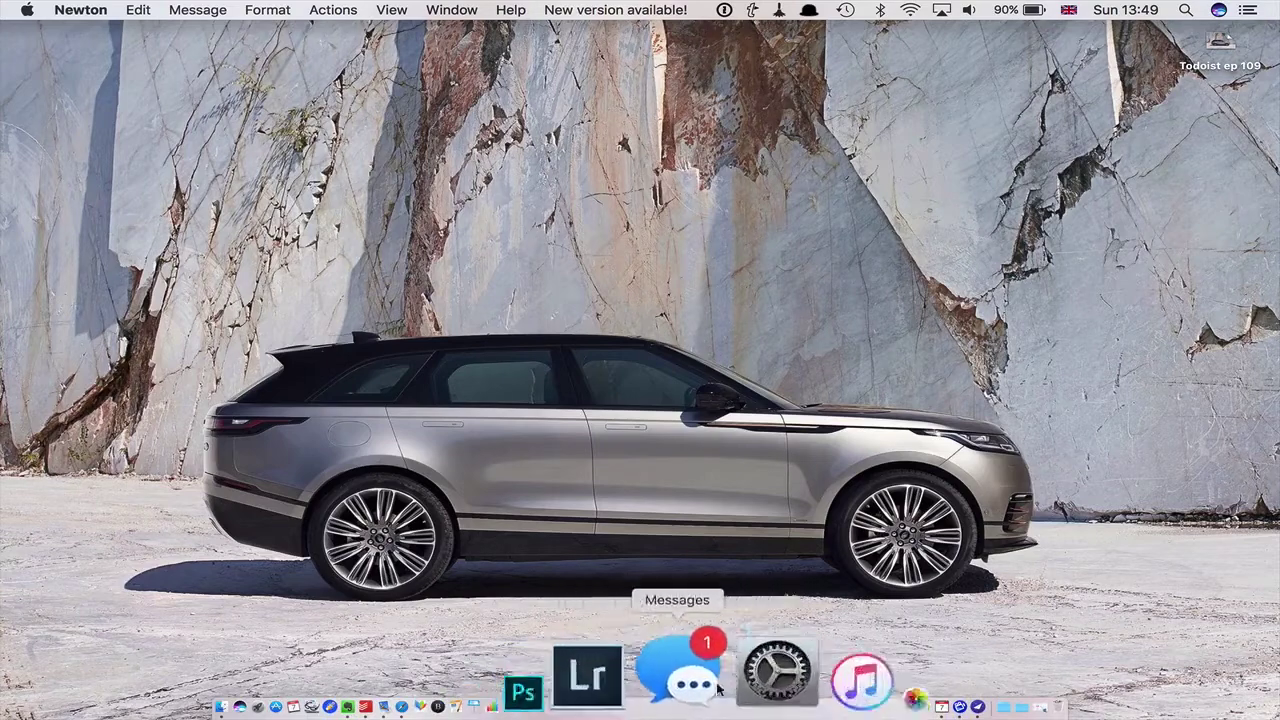
left_click(795, 666)
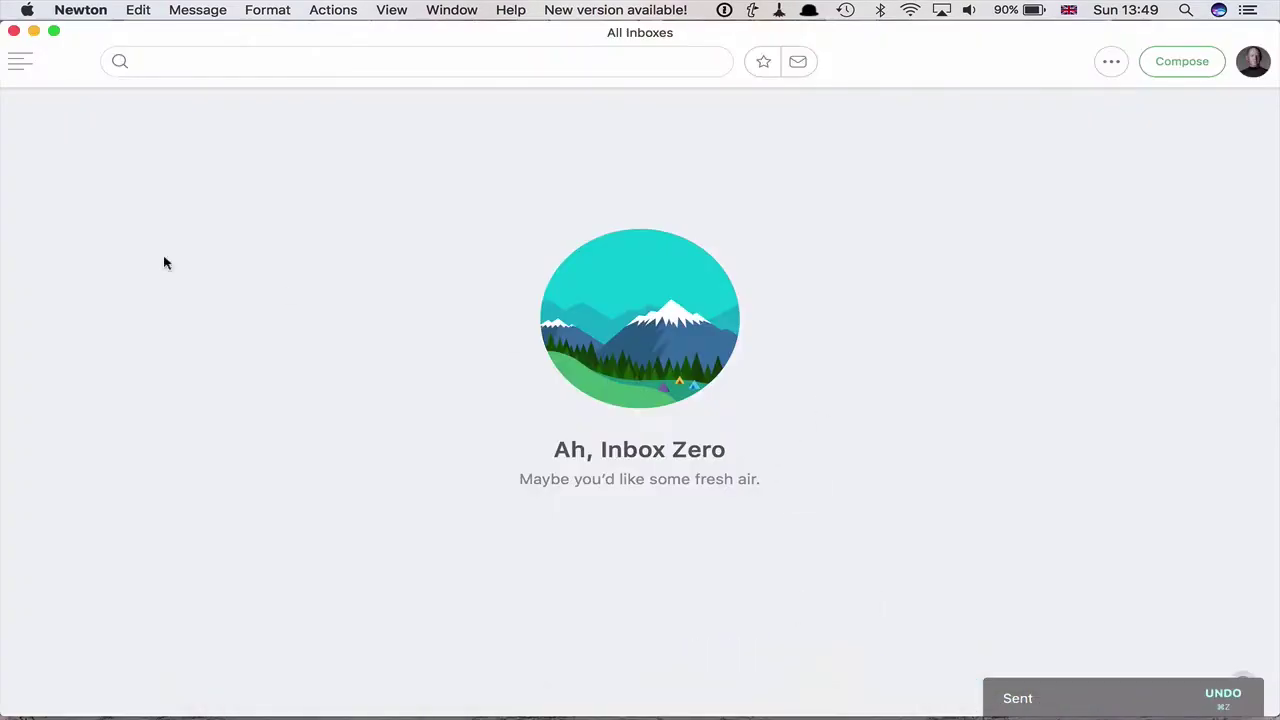
left_click(13, 32)
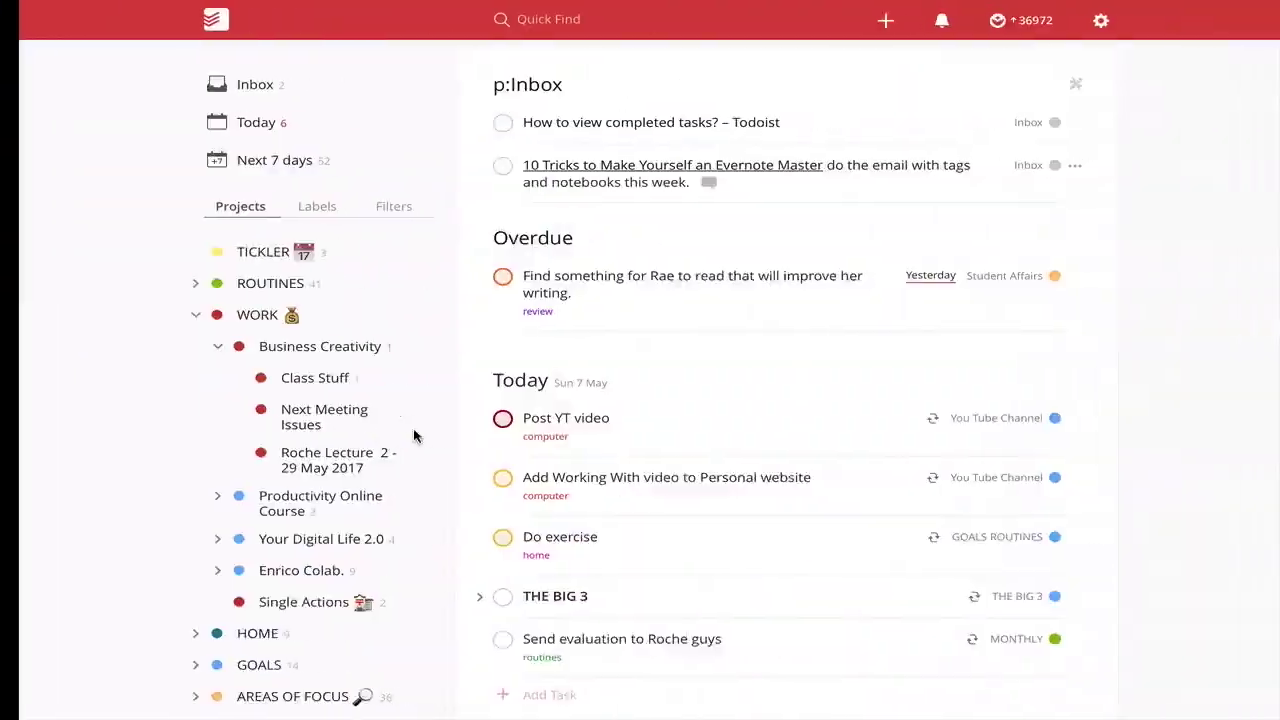
key("ctrl+Right")
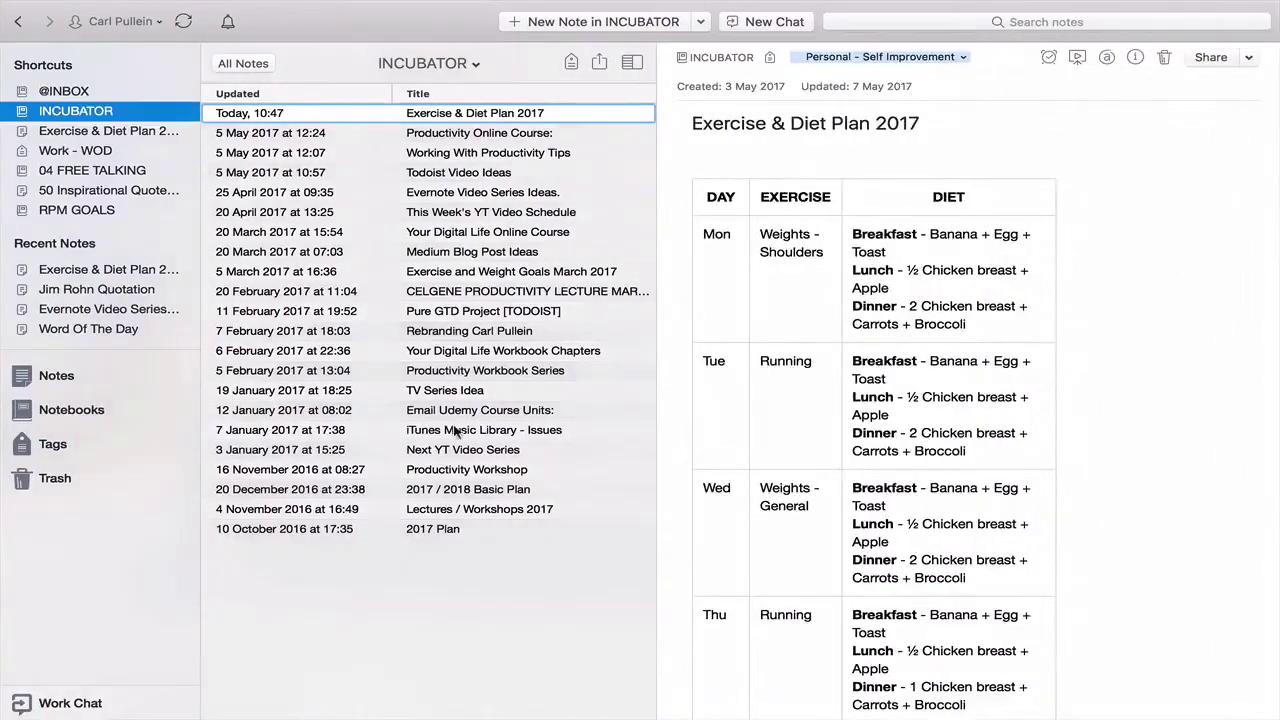
left_click(84, 91)
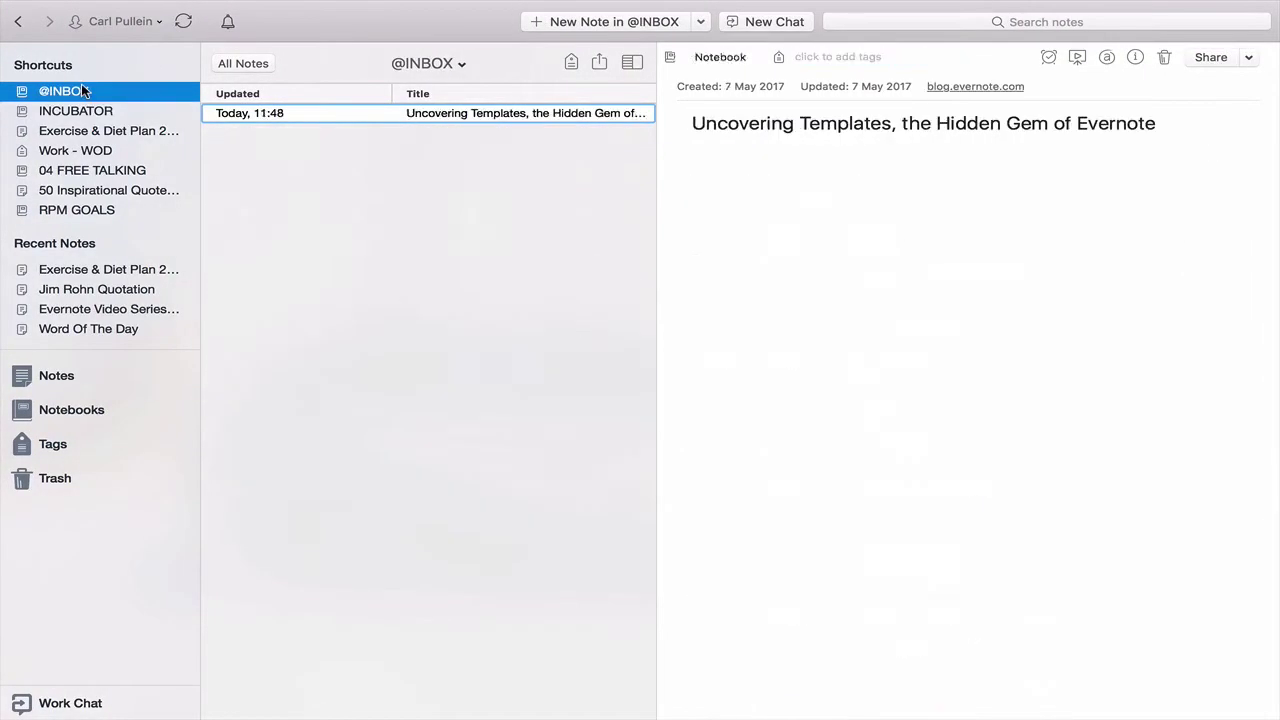
left_click(183, 21)
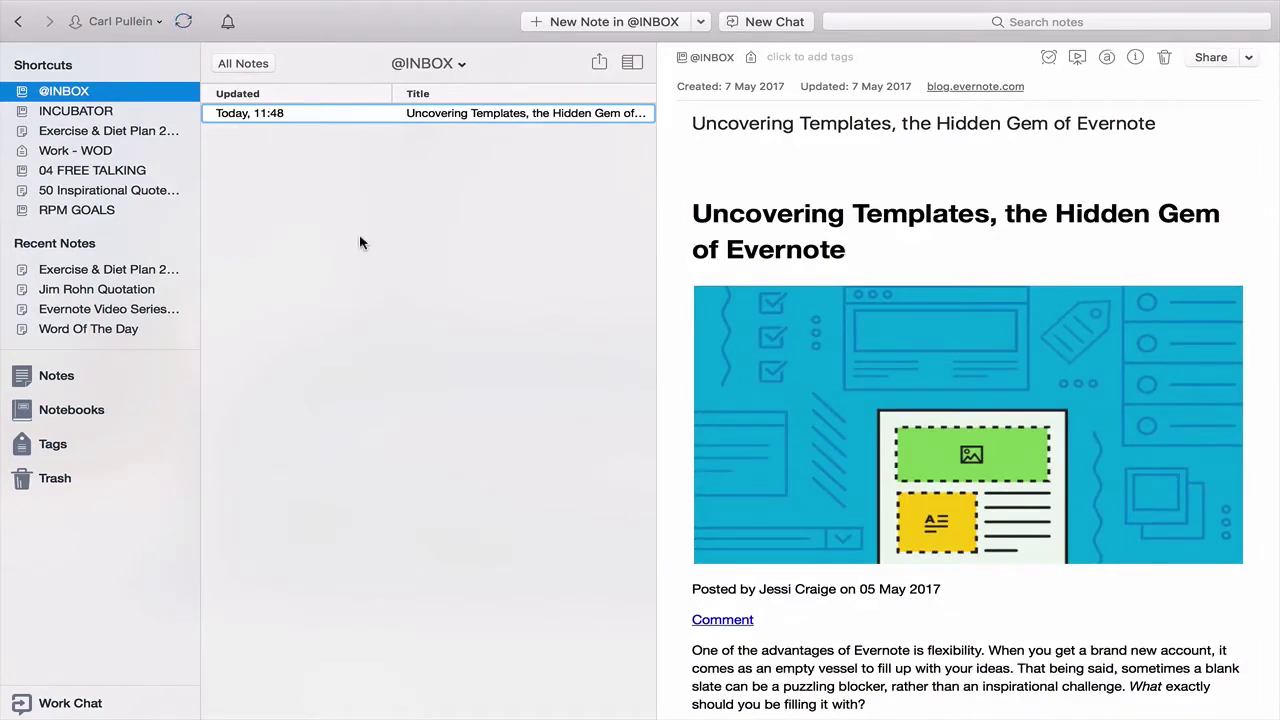
View the INCUBATOR notebook, sync again and open the new "Exercise & diet" note
left_click(65, 114)
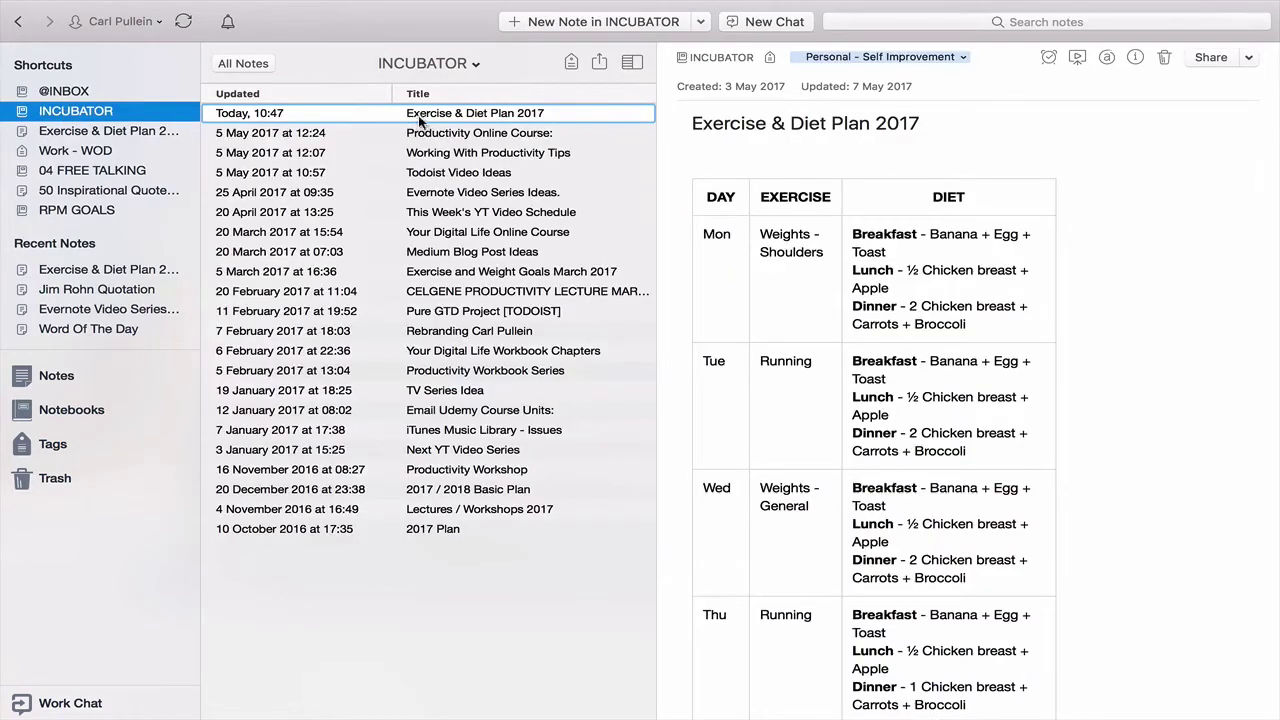
left_click(176, 22)
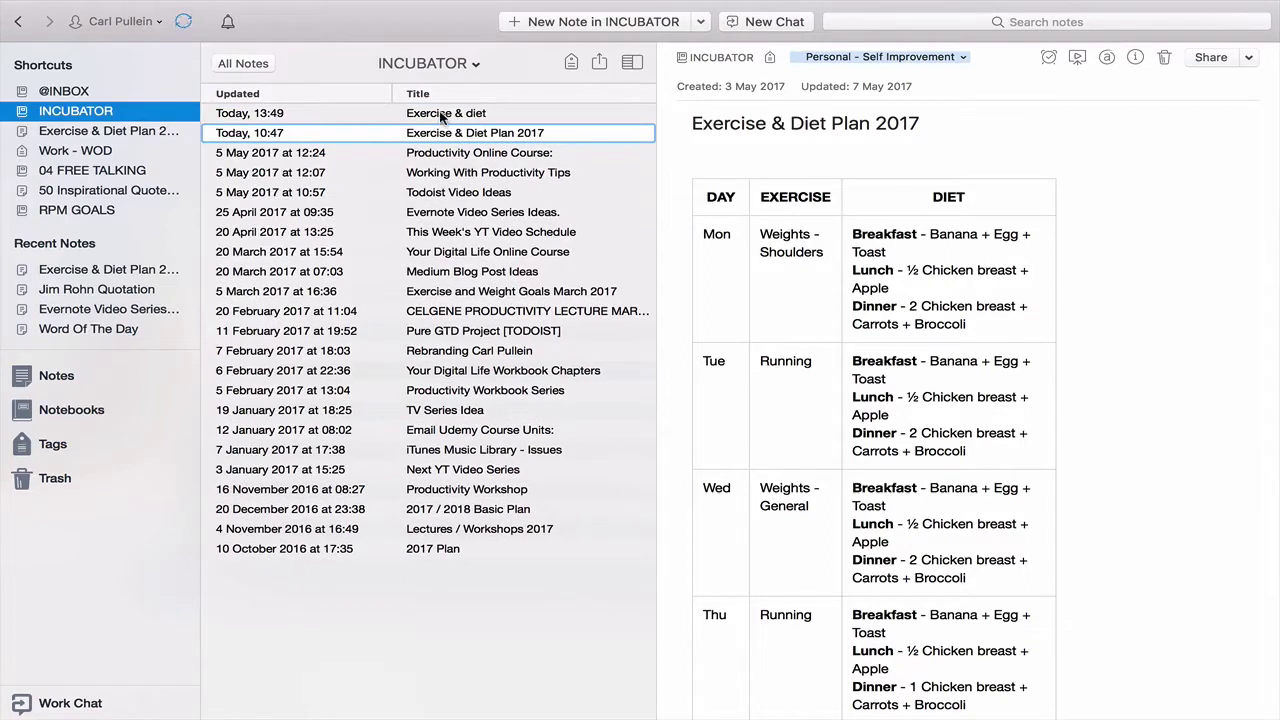
left_click(440, 115)
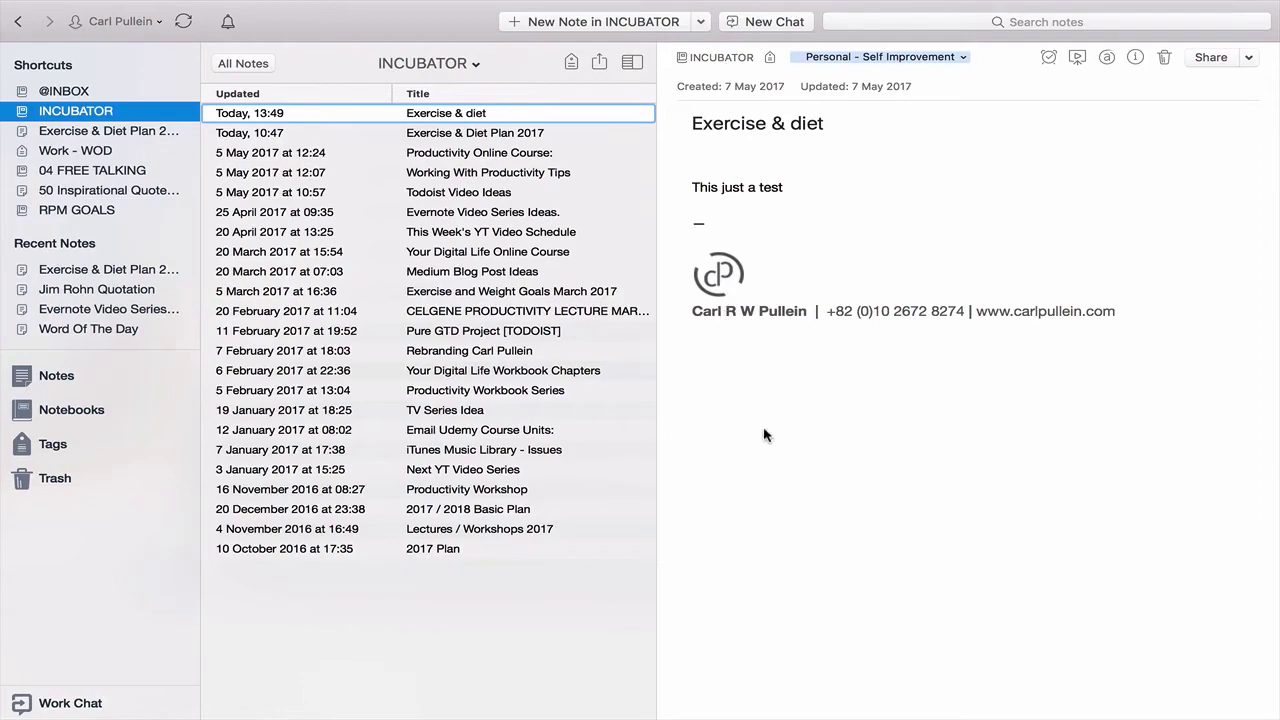
Switch back to Newton and open the "Exercise & diet" email from the Apple account's Sent Messages
key("ctrl+Left")
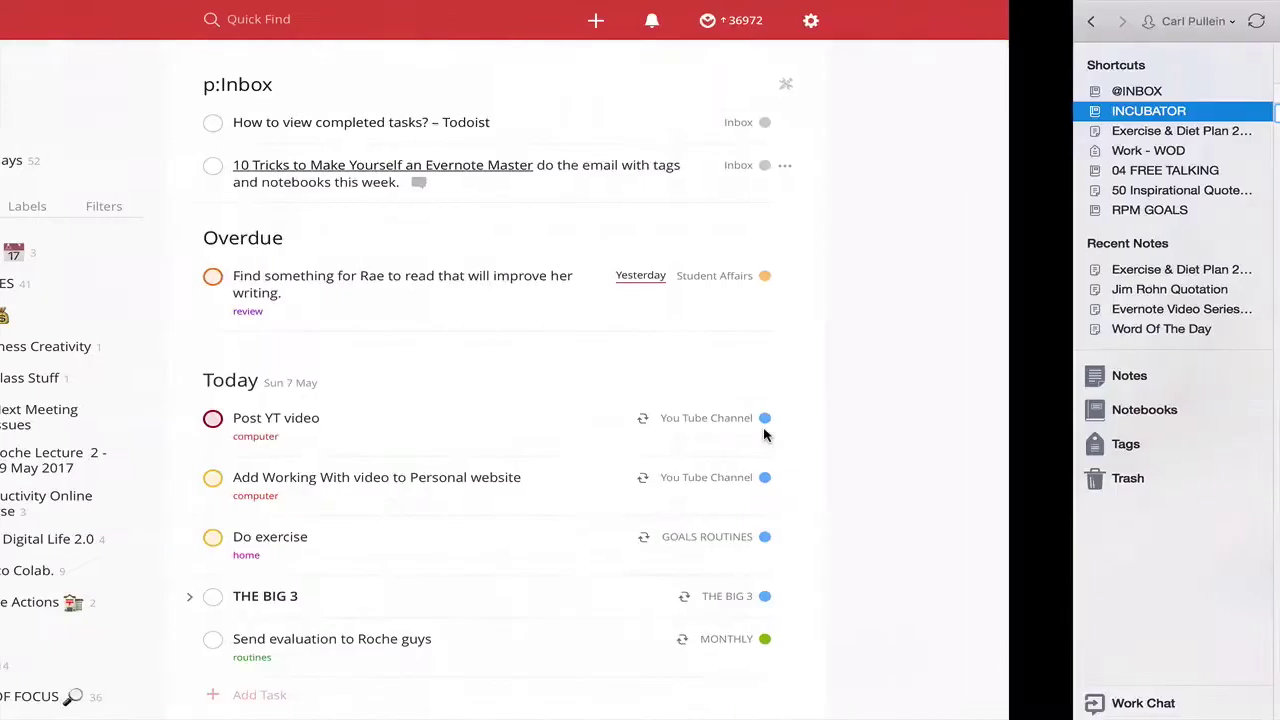
key("ctrl+Left")
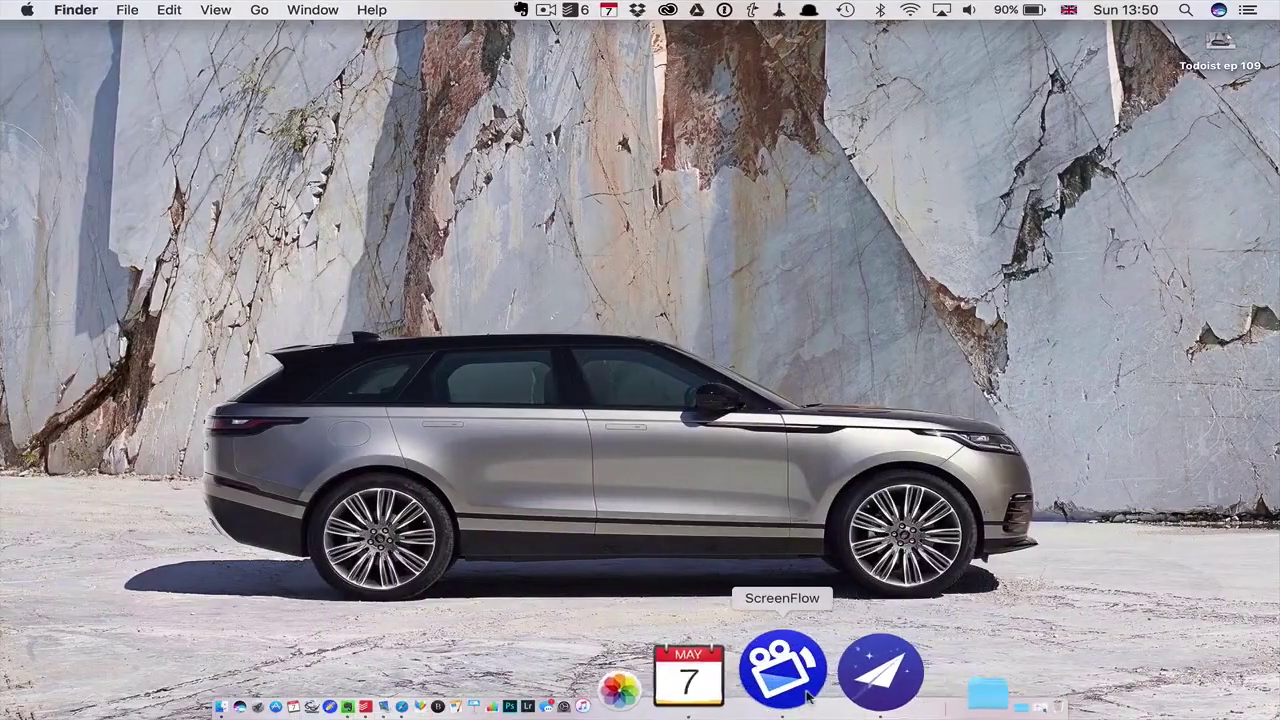
left_click(797, 667)
left_click(22, 64)
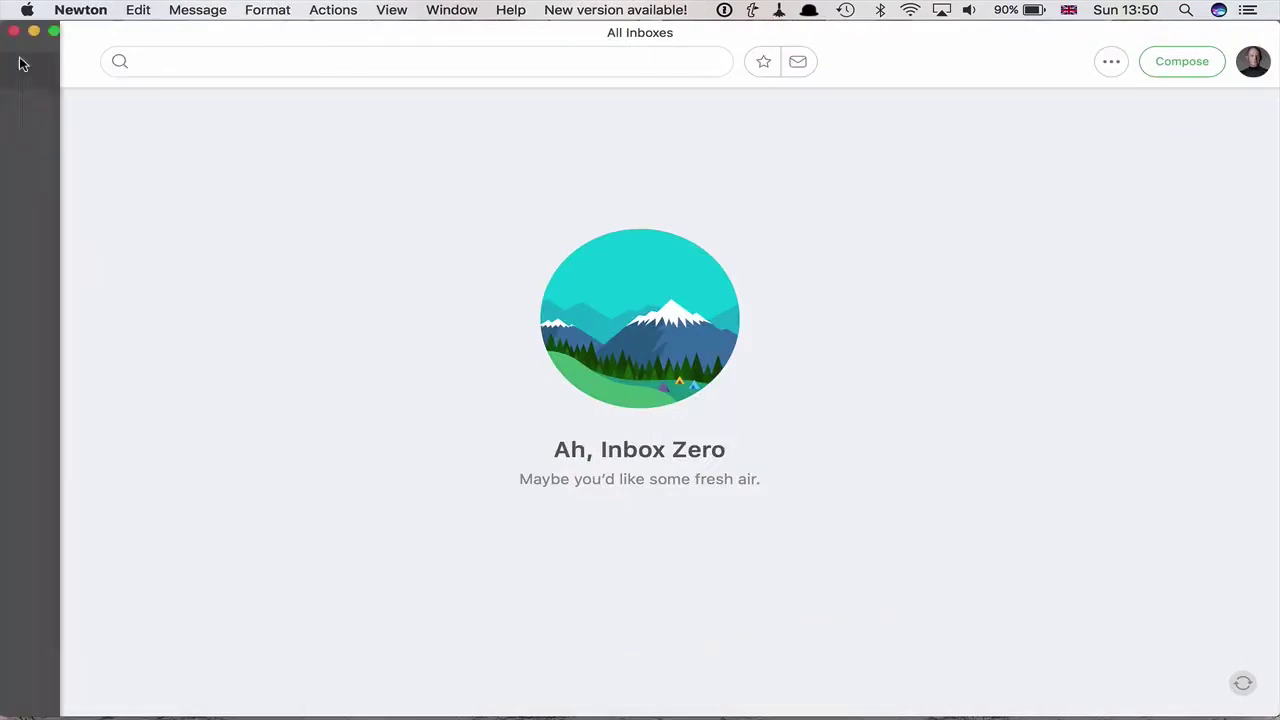
left_click(48, 177)
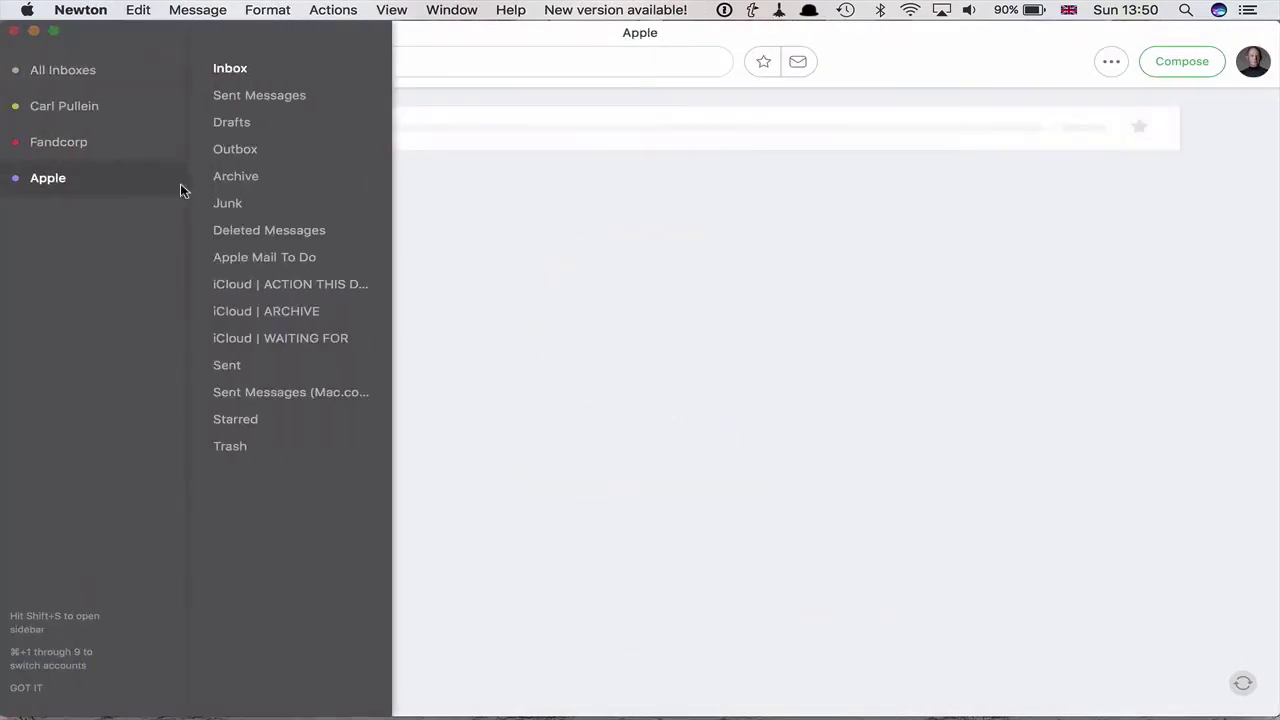
left_click(245, 97)
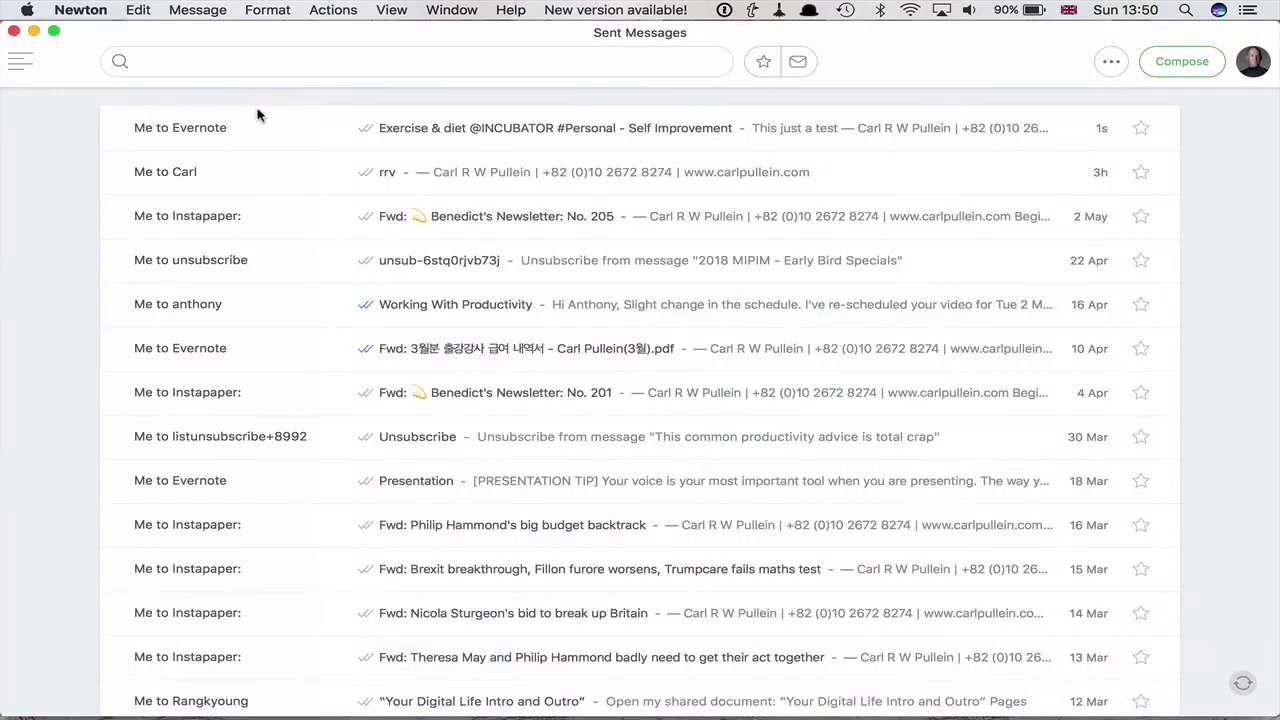
left_click(477, 127)
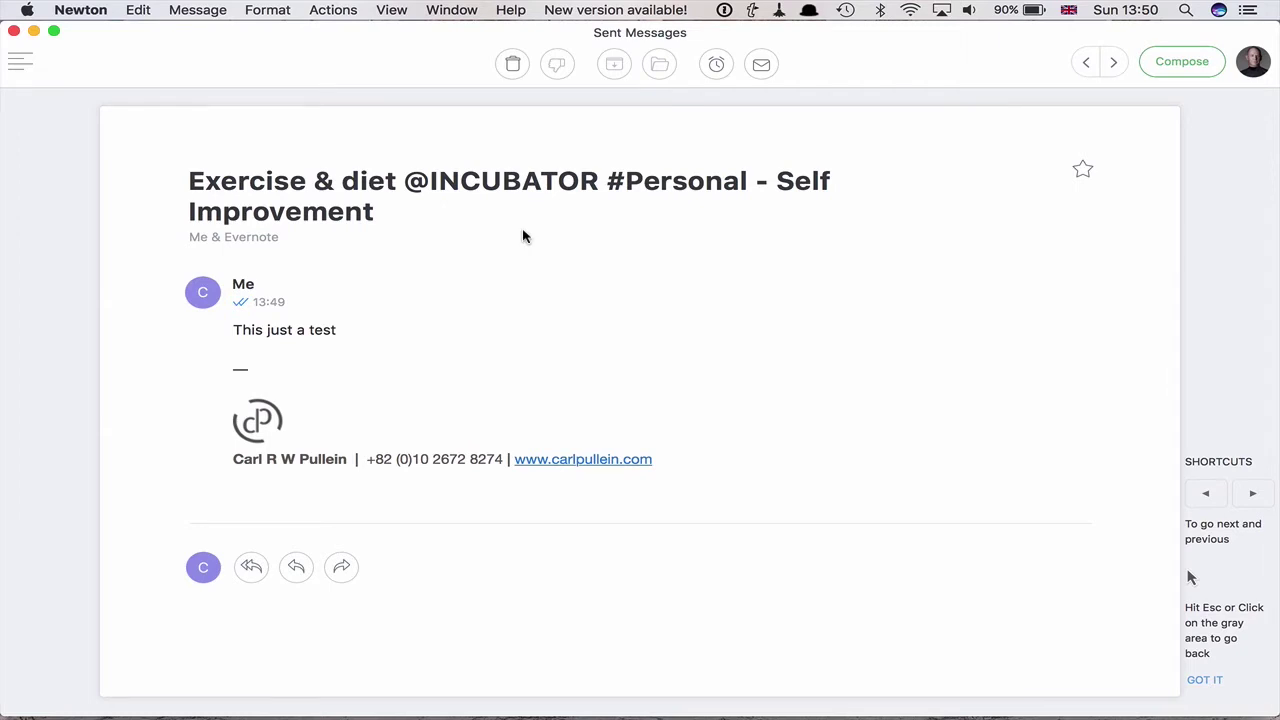
Review the snippet groups in the TextExpander menu and close it
left_click(755, 12)
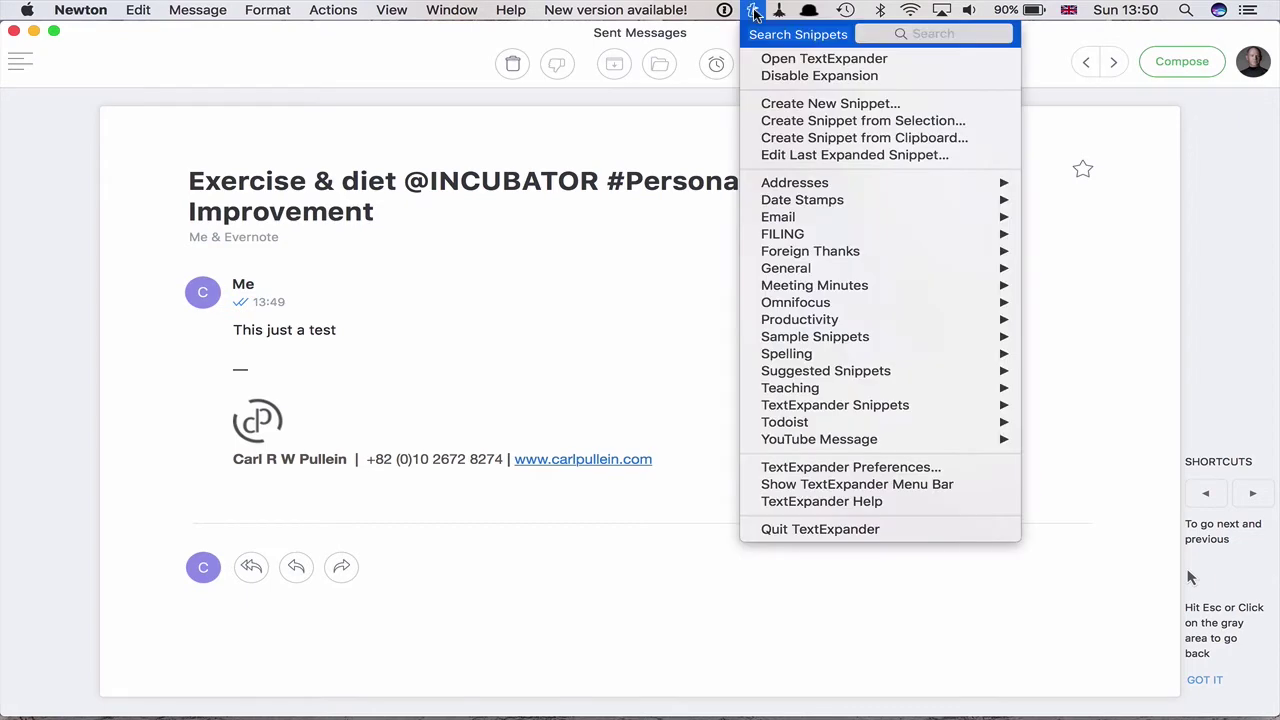
left_click(755, 12)
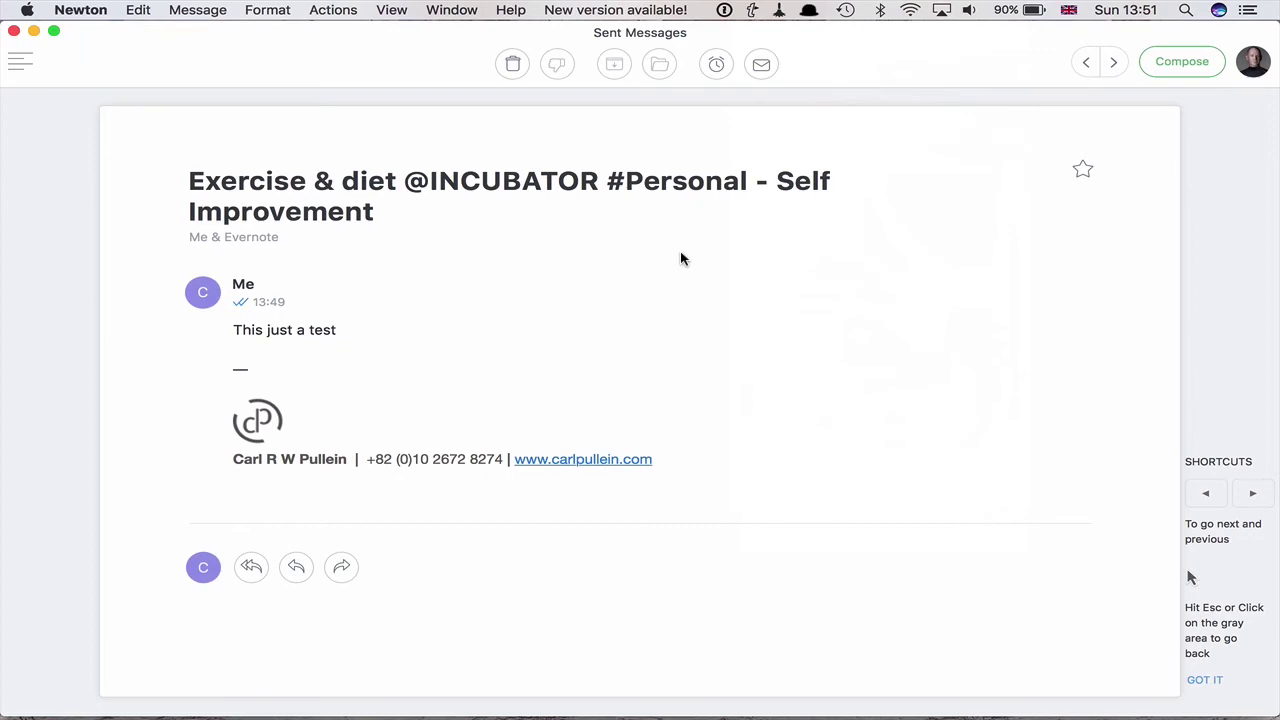
Switch from Newton back to Evernote
key("ctrl+Right")
key("ctrl+Right")
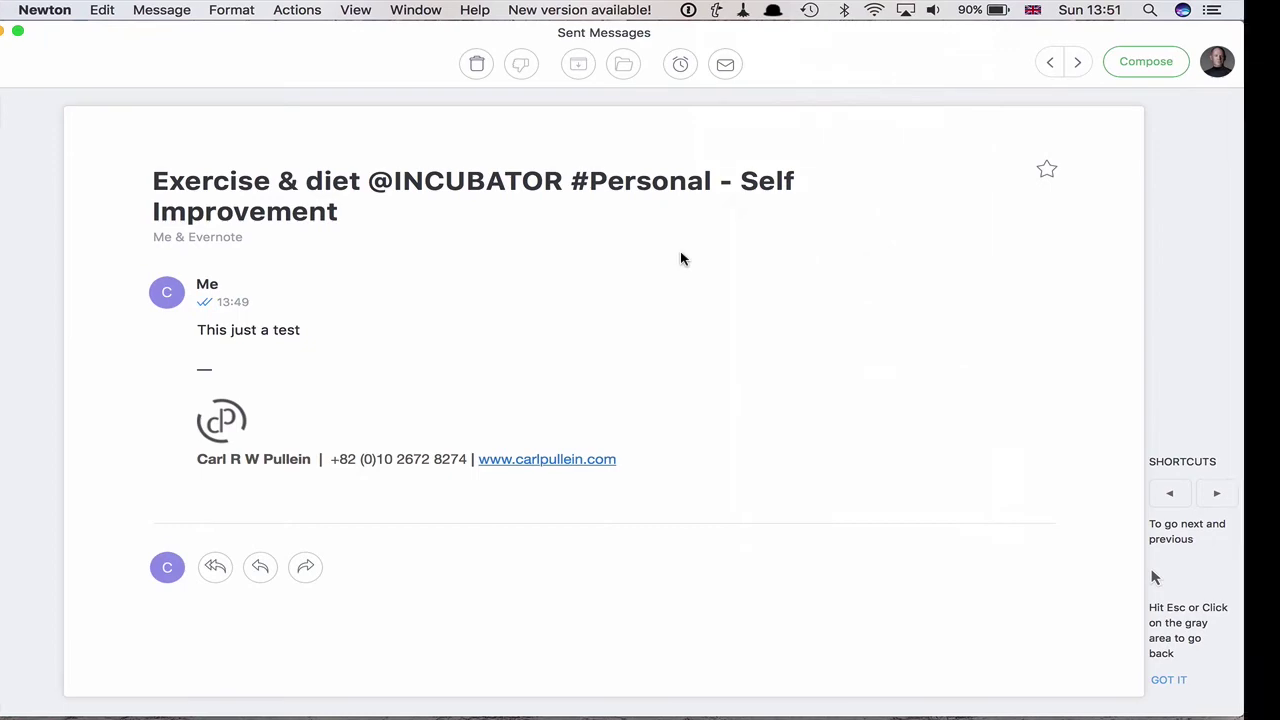